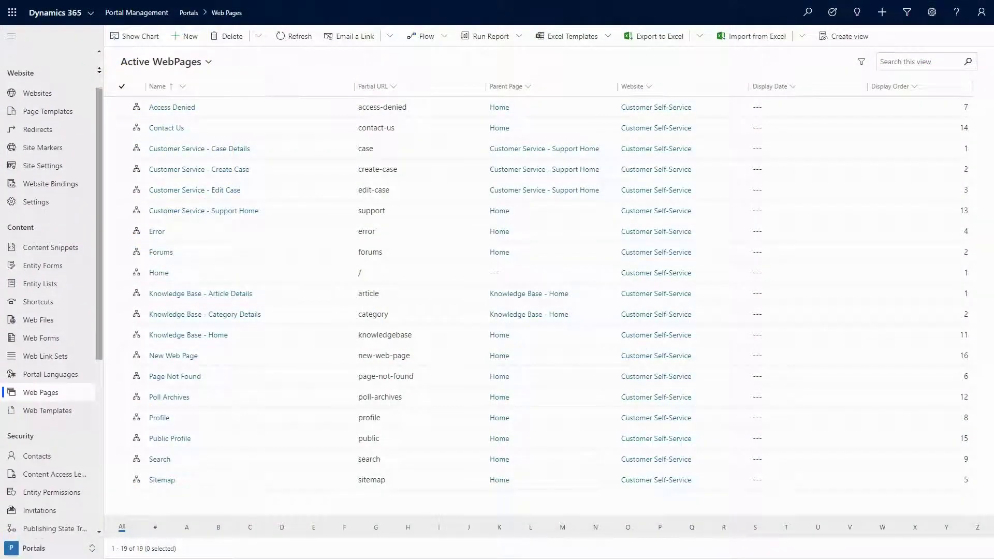
pyautogui.scroll(-1, 51, 295)
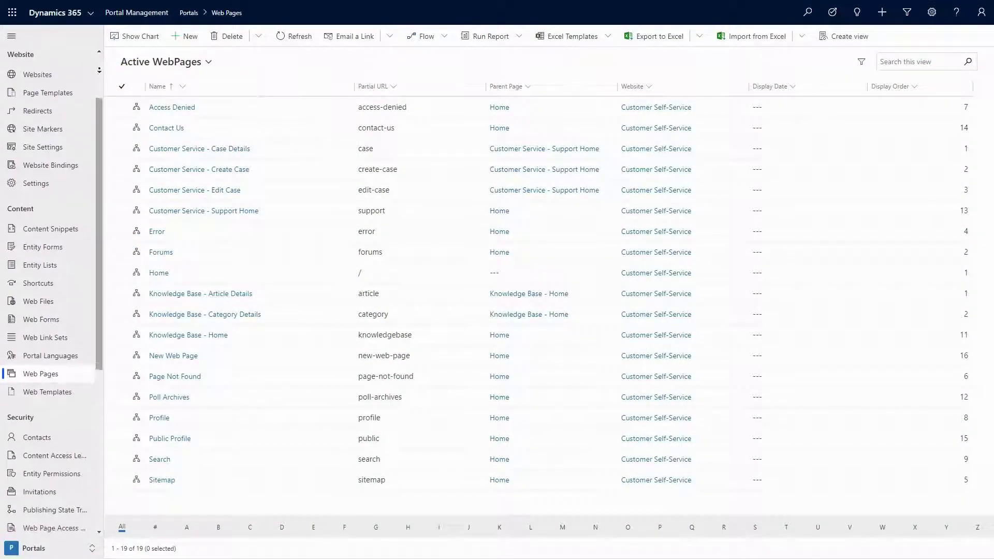
pyautogui.scroll(-1, 50, 296)
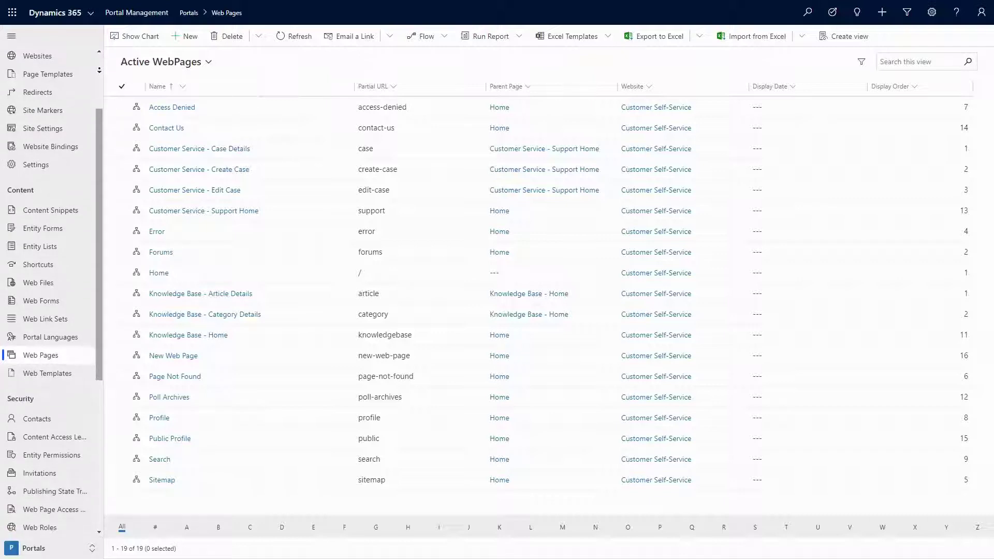
pyautogui.scroll(-1, 50, 296)
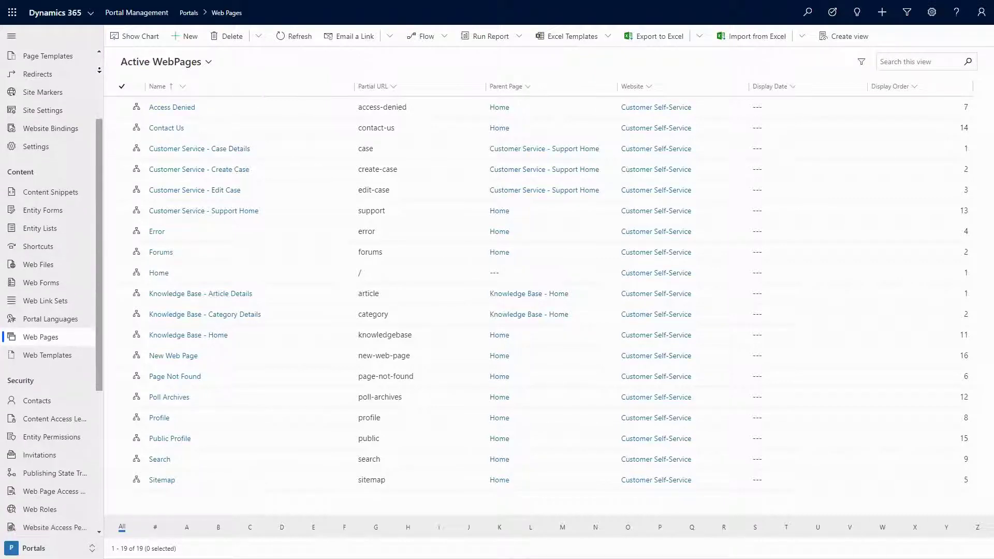
pyautogui.scroll(-1, 50, 296)
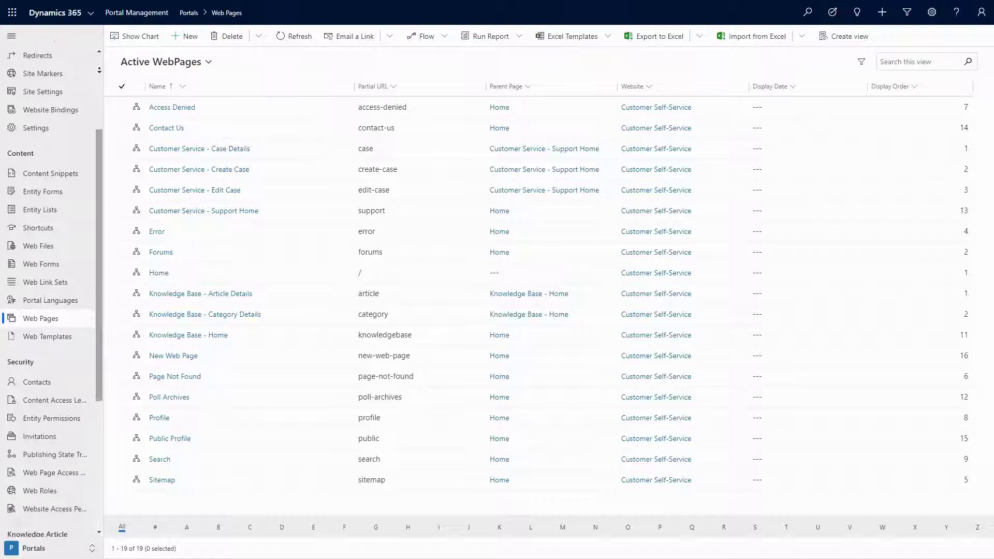
pyautogui.scroll(-1, 50, 295)
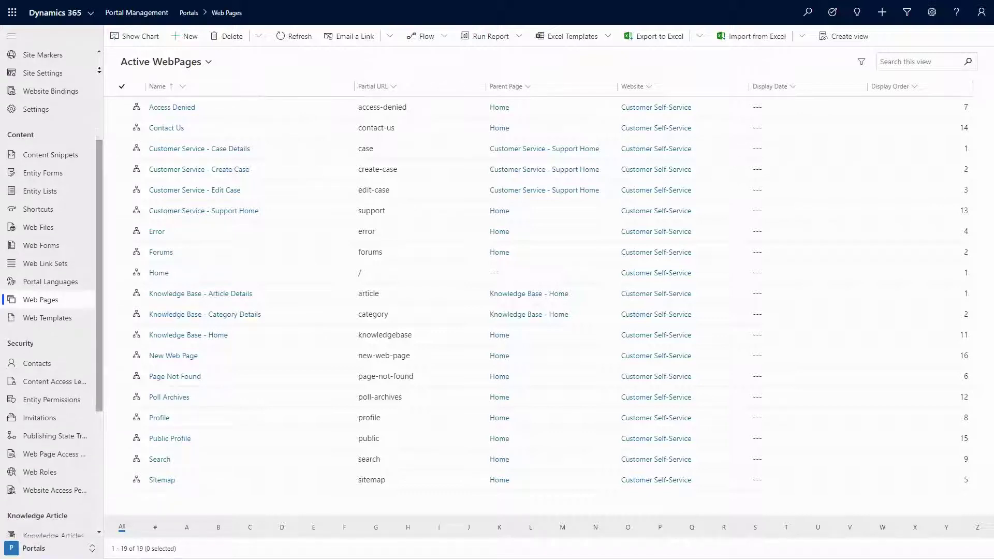
pyautogui.scroll(-1, 100, 72)
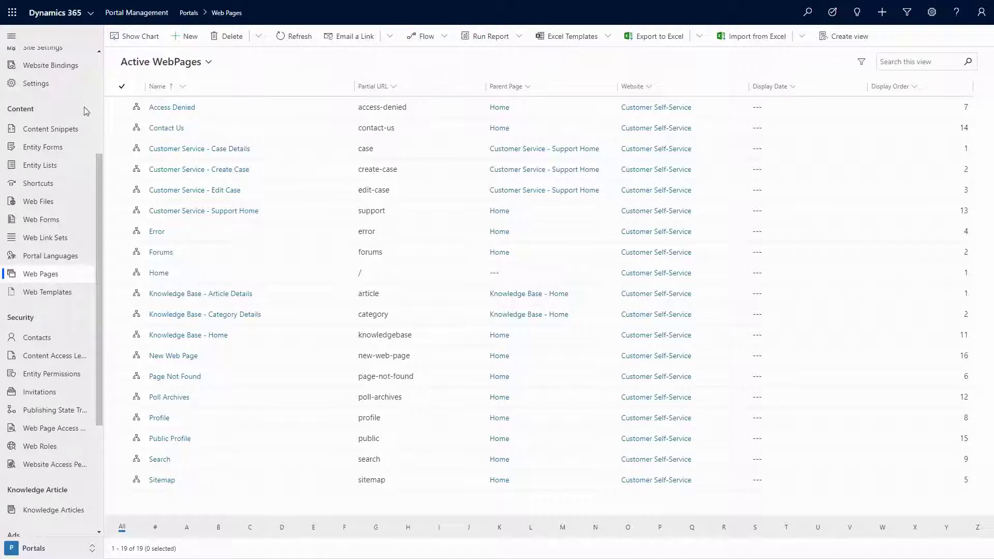
# Browse the Content Snippets, Entity Forms and Entity Lists views
pyautogui.click(71, 131)
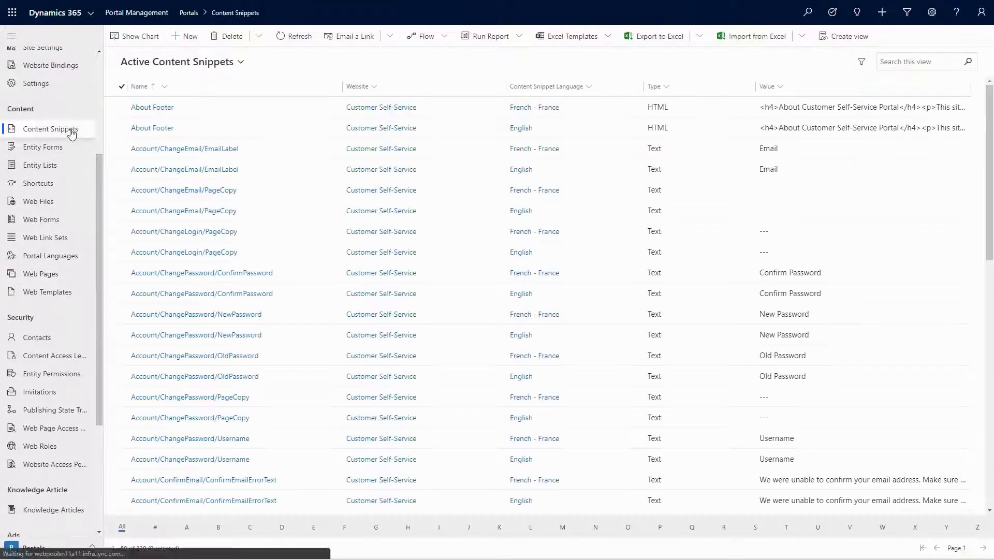
pyautogui.click(68, 149)
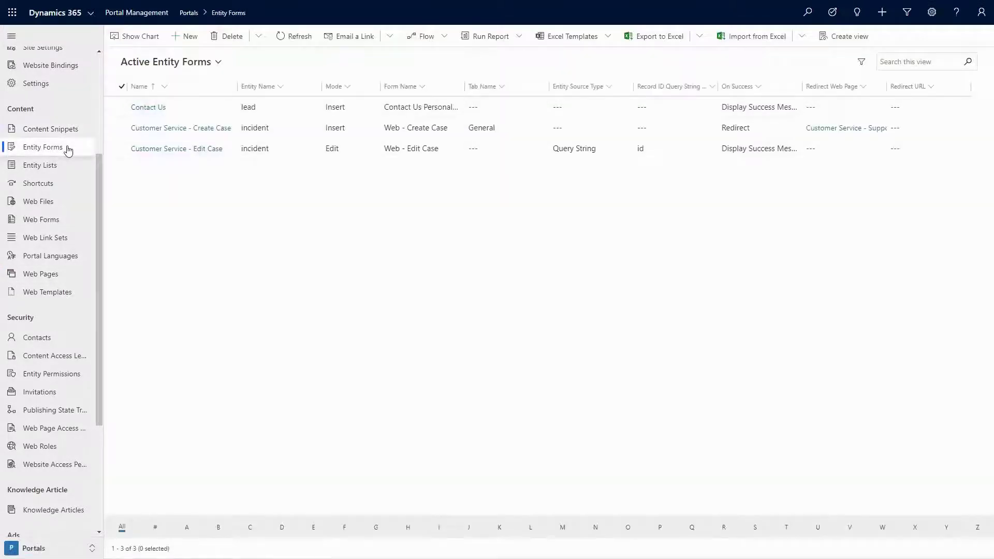
pyautogui.click(65, 169)
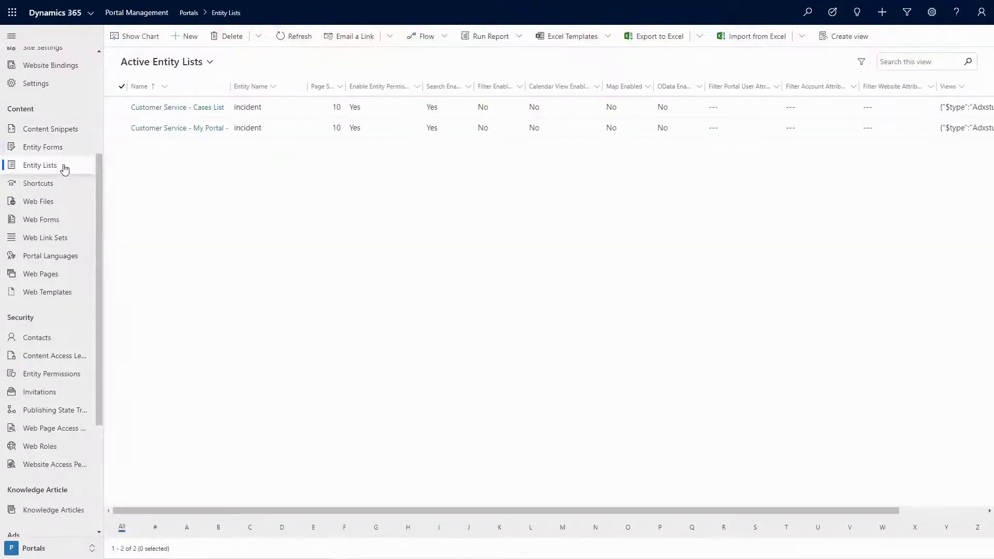
# From Web Pages, open Contact Us and its English localized content page
pyautogui.click(67, 276)
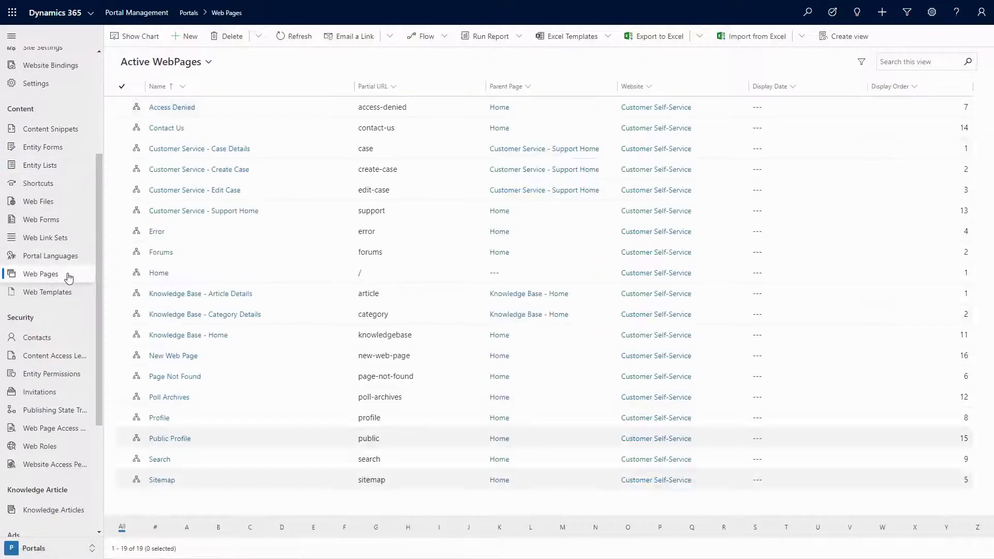
pyautogui.doubleClick(255, 128)
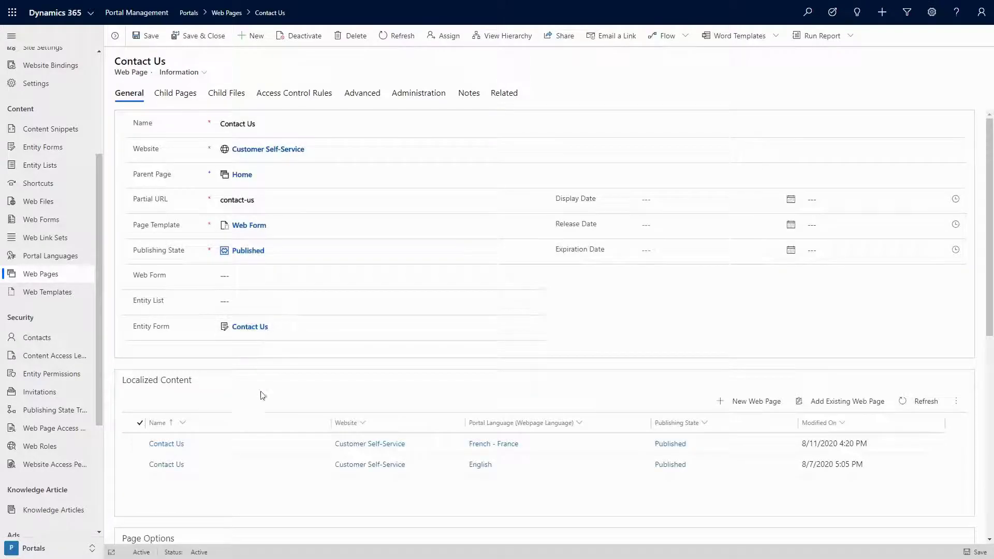
pyautogui.doubleClick(254, 464)
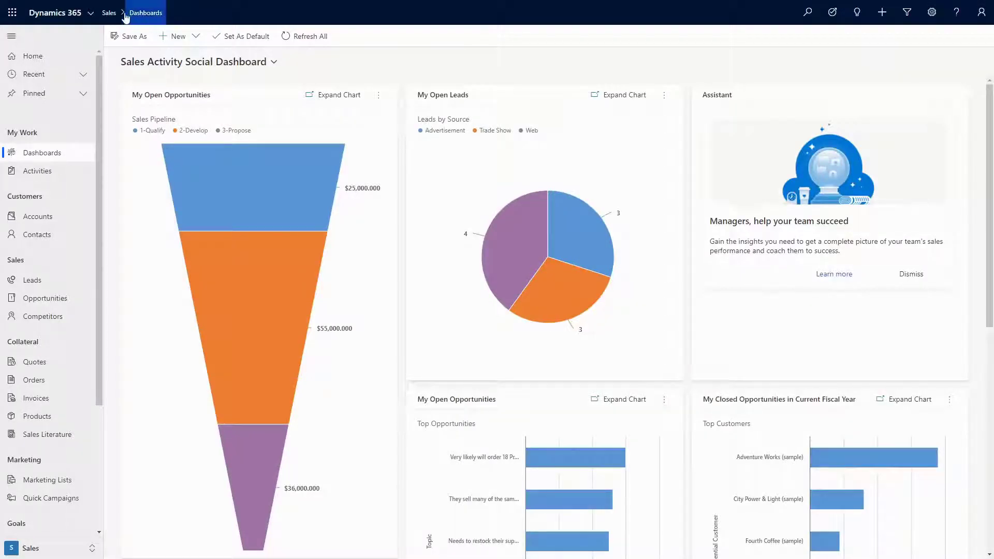
# Switch from Sales Hub to Portal Management and open the Contact Us web page record
pyautogui.click(91, 13)
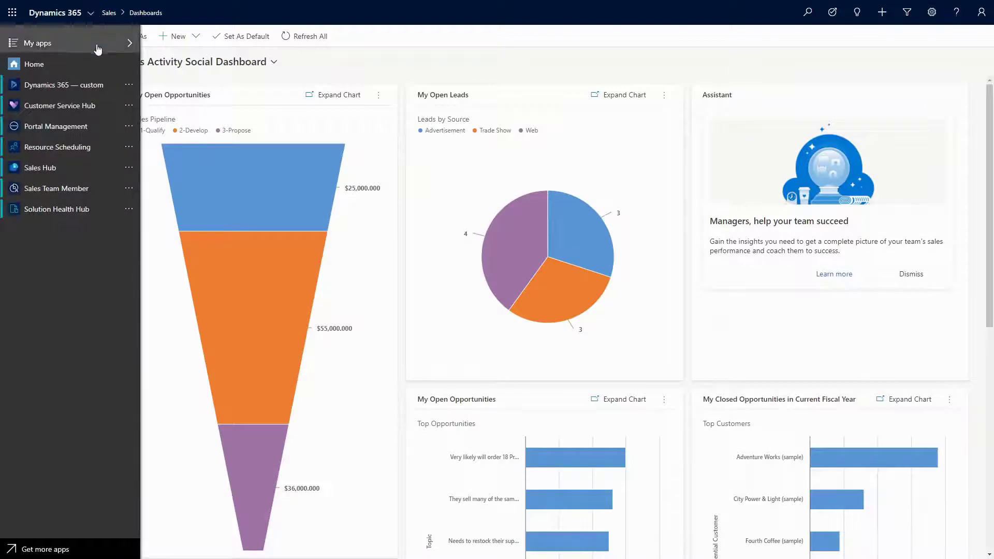
pyautogui.click(92, 129)
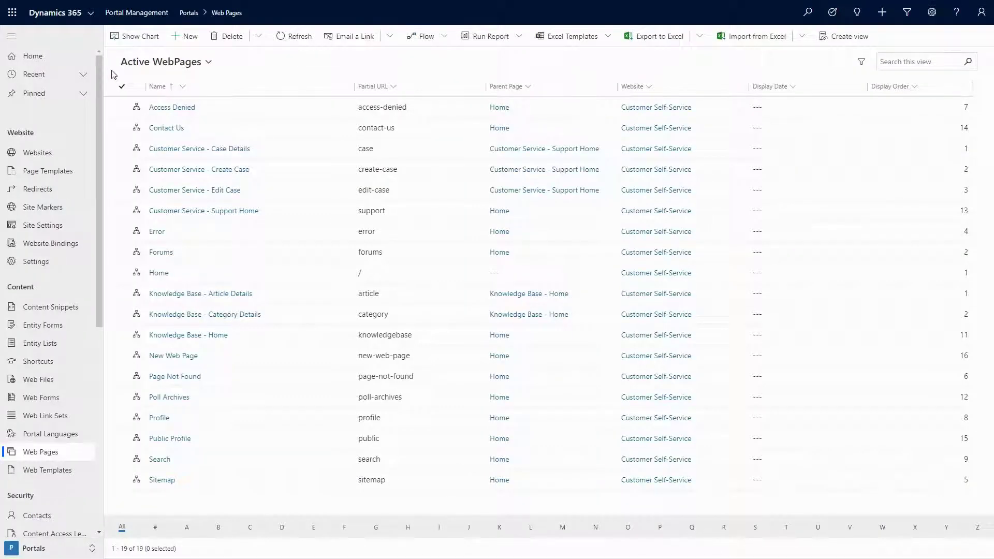
pyautogui.moveTo(98, 84); pyautogui.dragTo(99, 126)
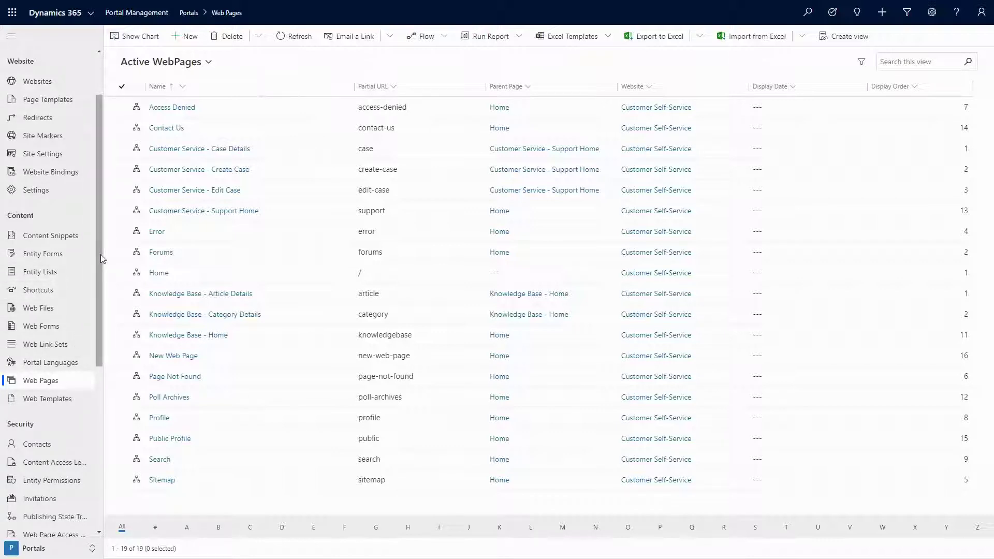
pyautogui.click(199, 128)
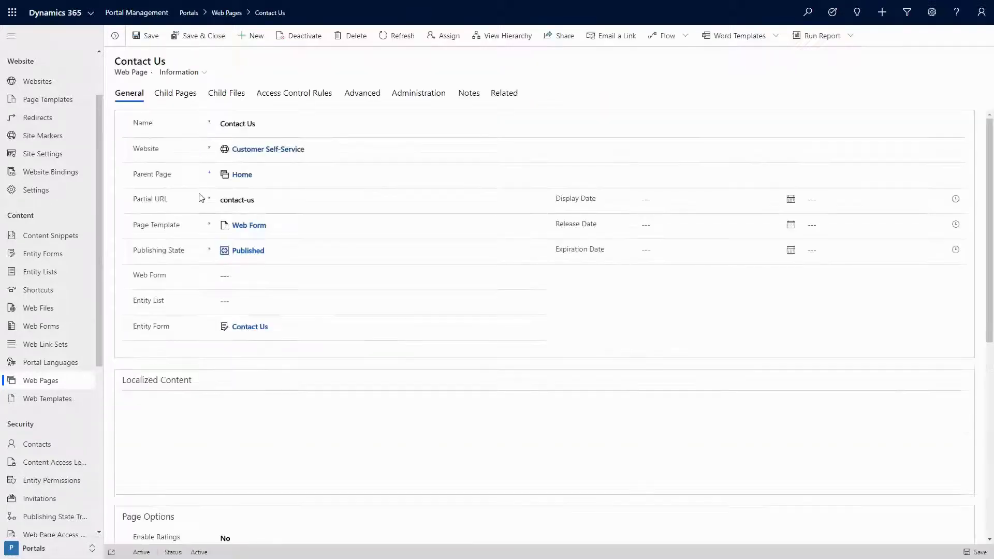
# Review the English Contact Us content page, then open the Contact Us entity form
pyautogui.doubleClick(194, 463)
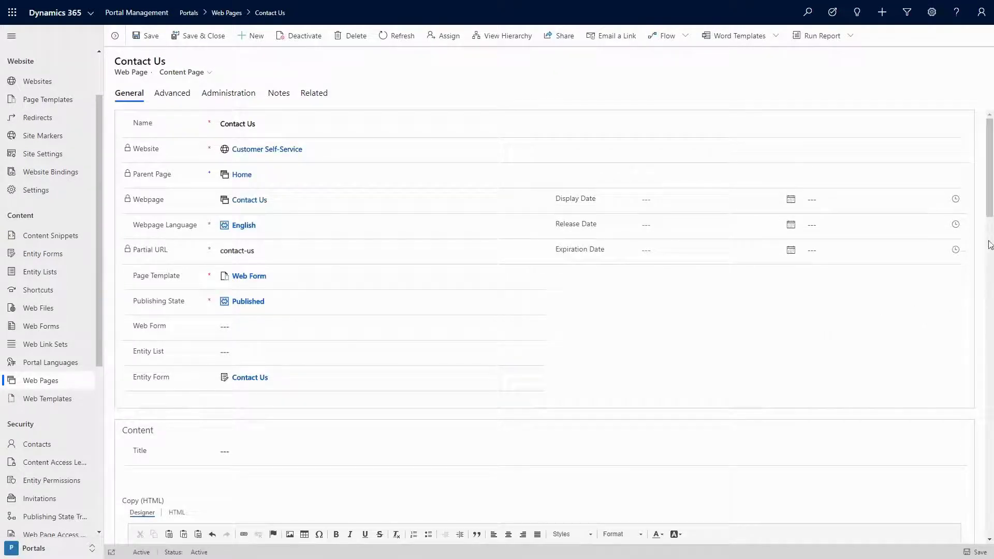
pyautogui.moveTo(989, 216); pyautogui.dragTo(977, 542)
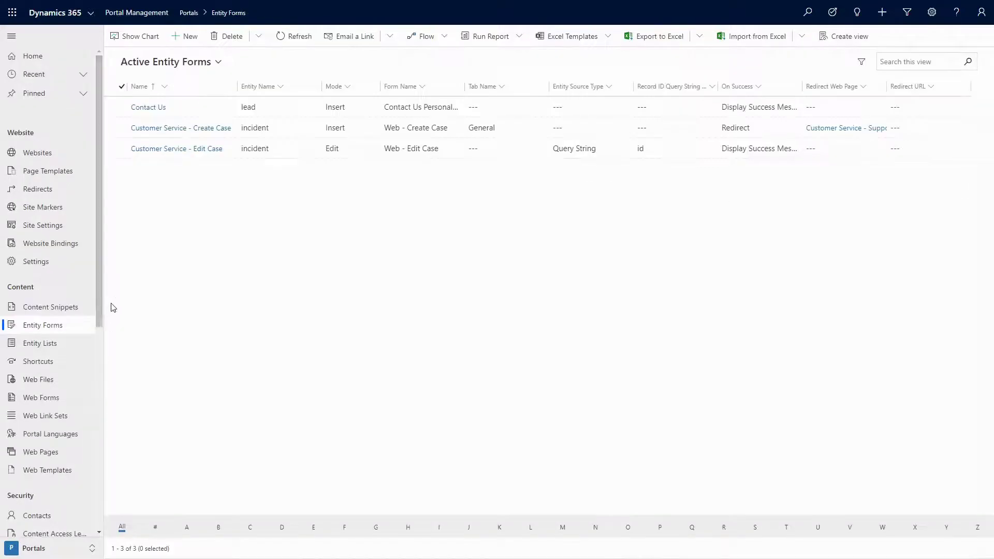
pyautogui.click(155, 107)
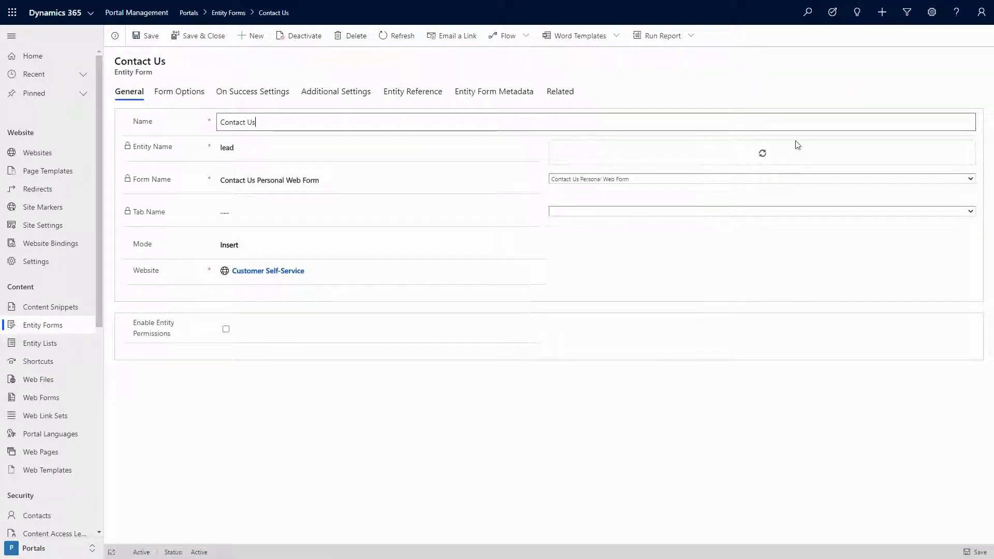
# Open the Default web link set's Customer Service - Case Details link from its Links list
pyautogui.click(54, 416)
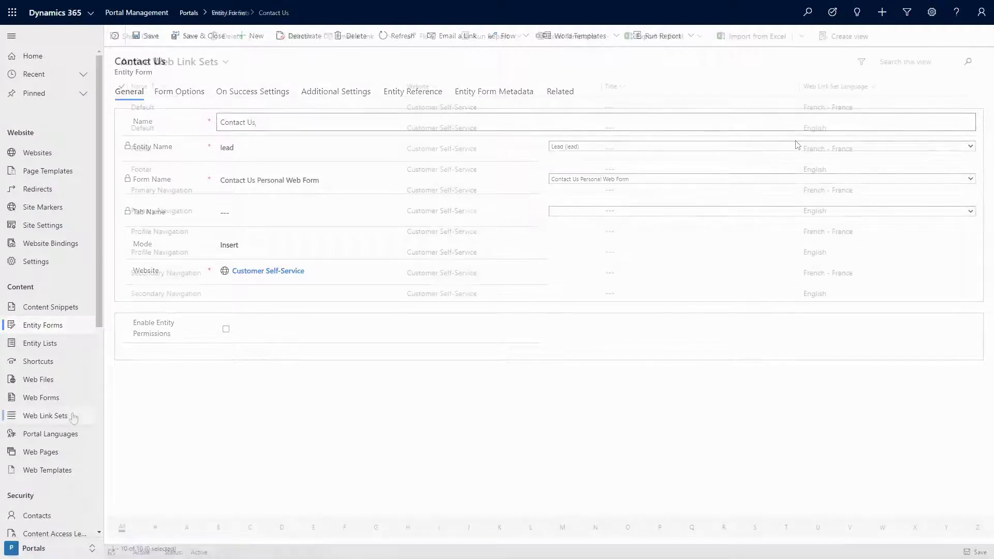
pyautogui.doubleClick(227, 126)
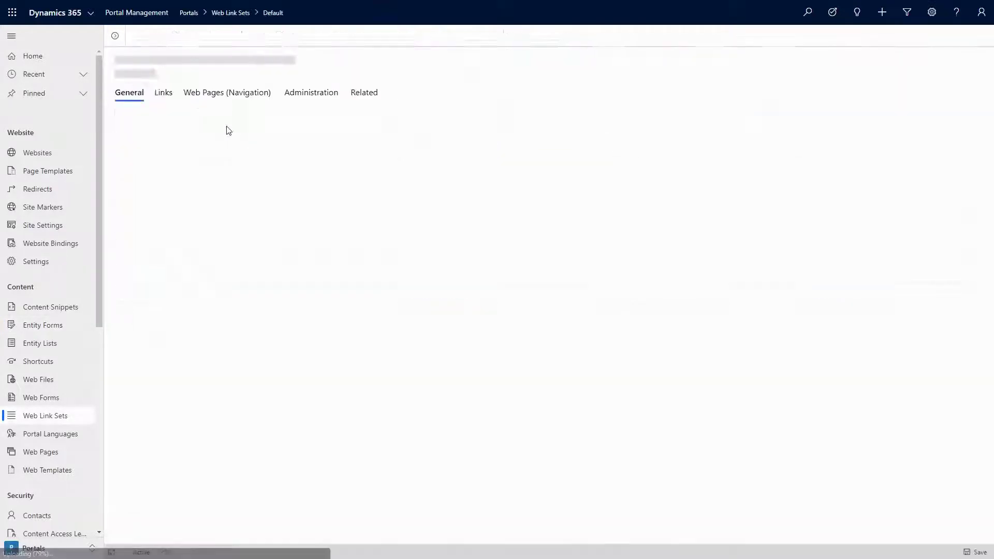
pyautogui.click(164, 95)
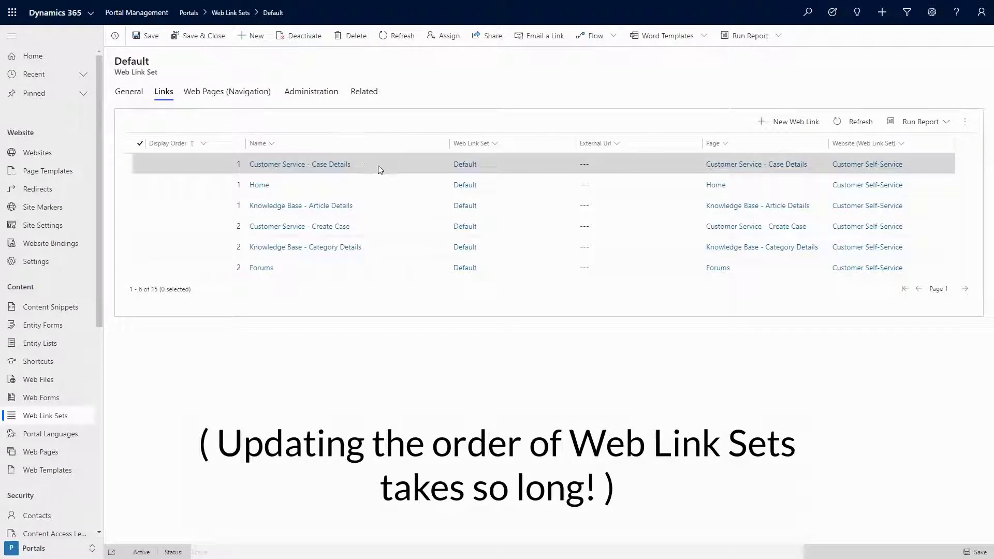
pyautogui.doubleClick(378, 166)
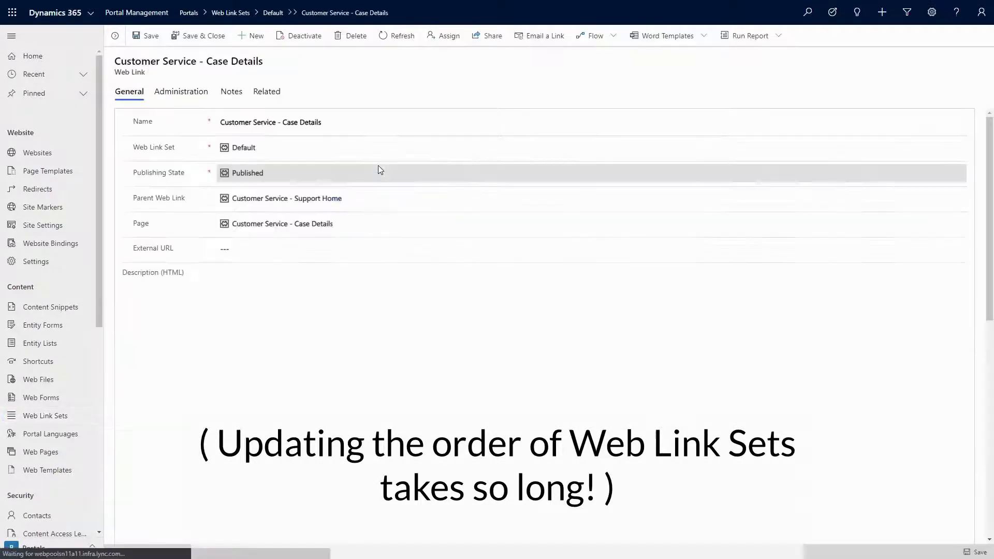
pyautogui.moveTo(992, 273); pyautogui.dragTo(992, 495)
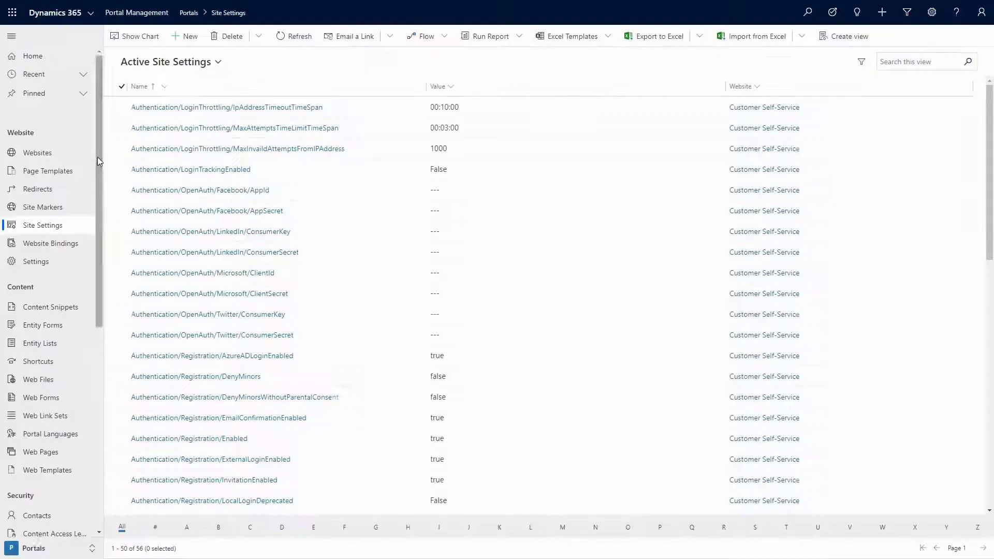
pyautogui.scroll(-3, 98, 246)
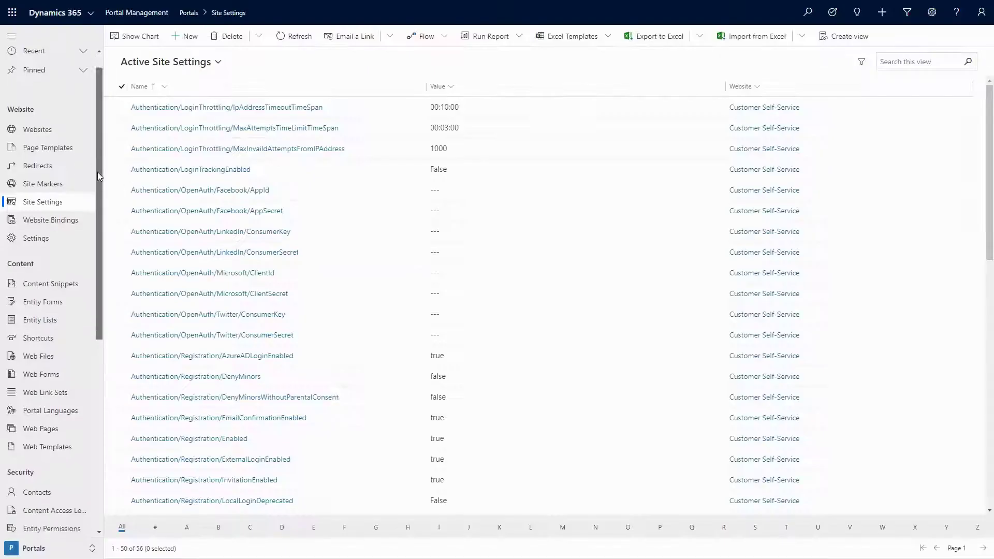
# Open the New Web Page record from the Web Pages list
pyautogui.click(70, 303)
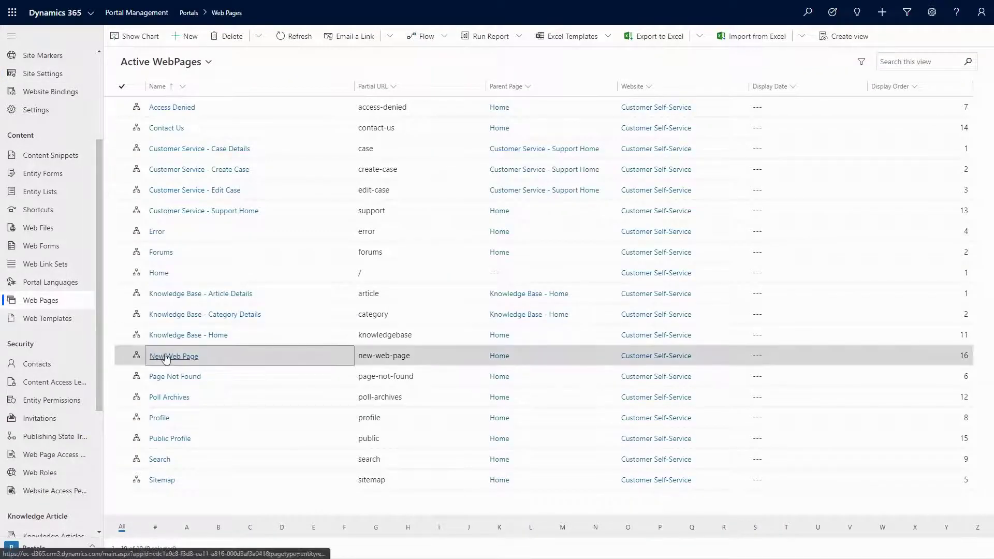
pyautogui.click(167, 356)
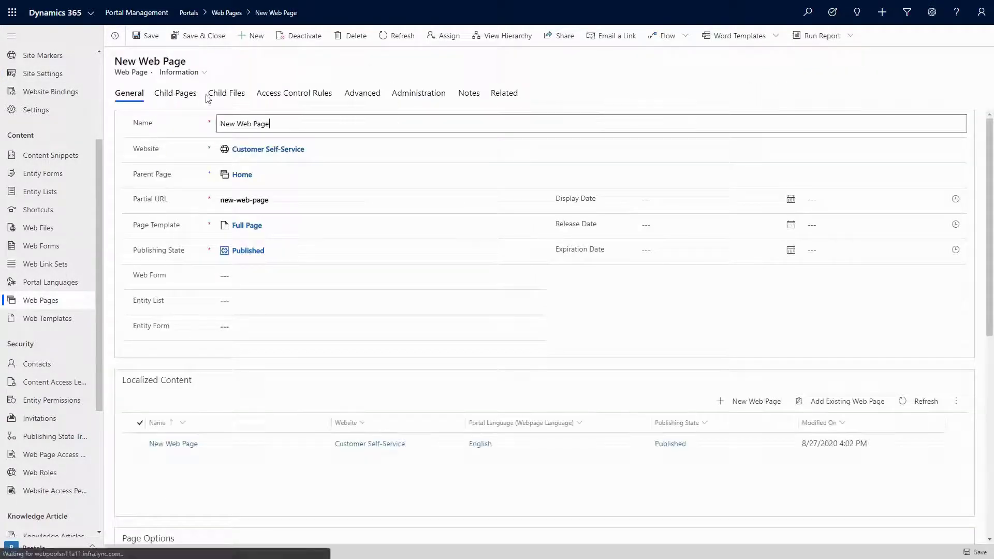